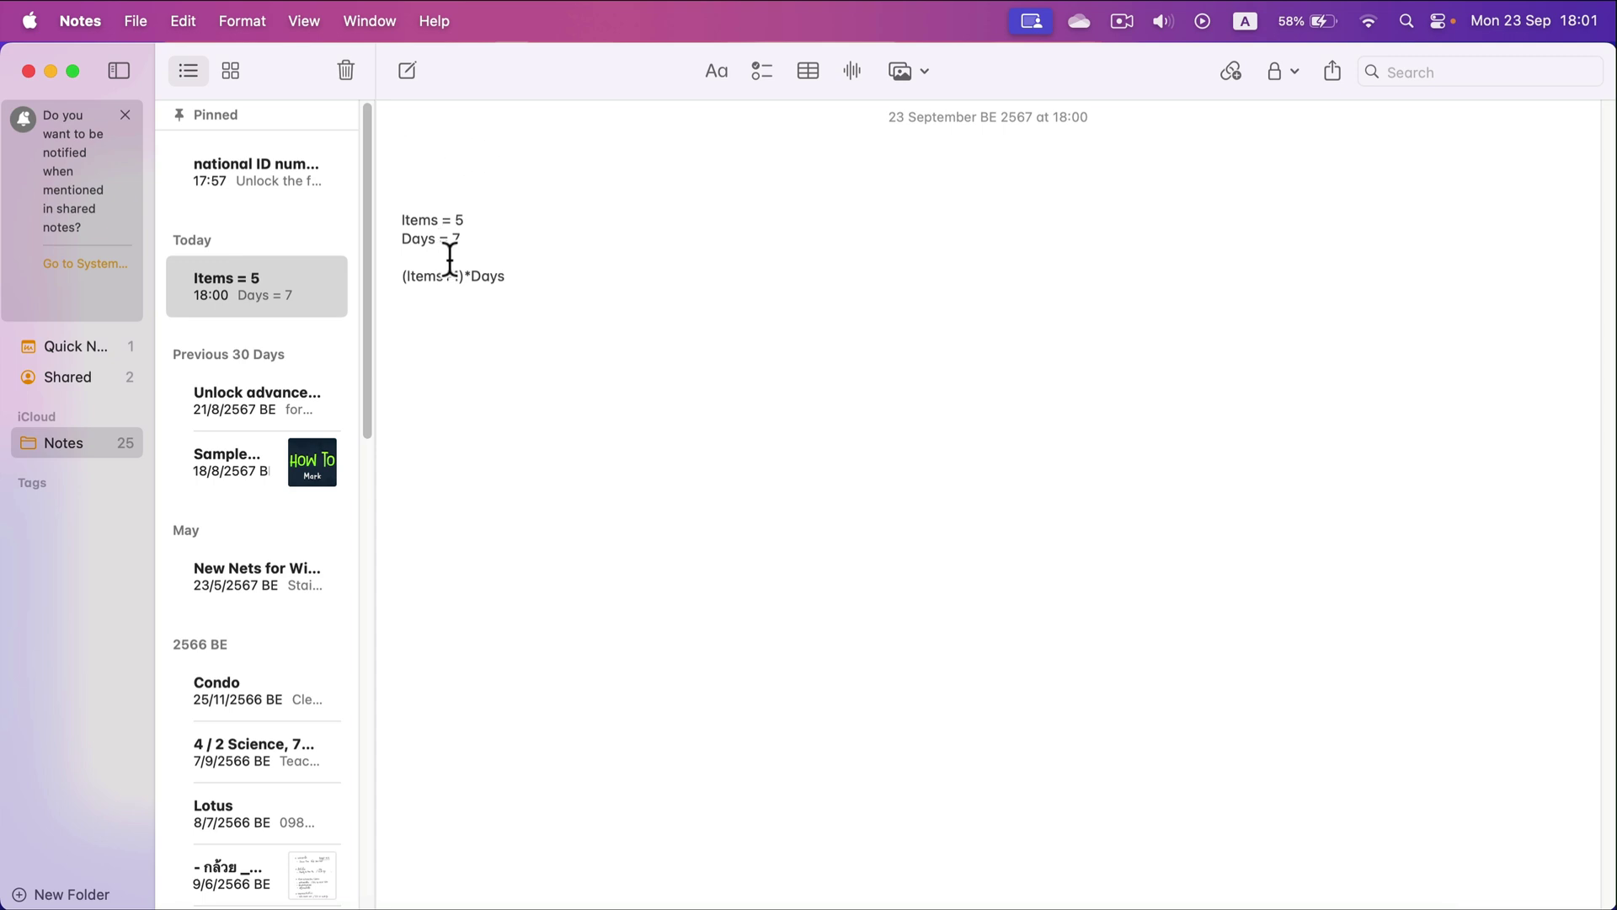
{"action": "type", "text": "10*8-7"}
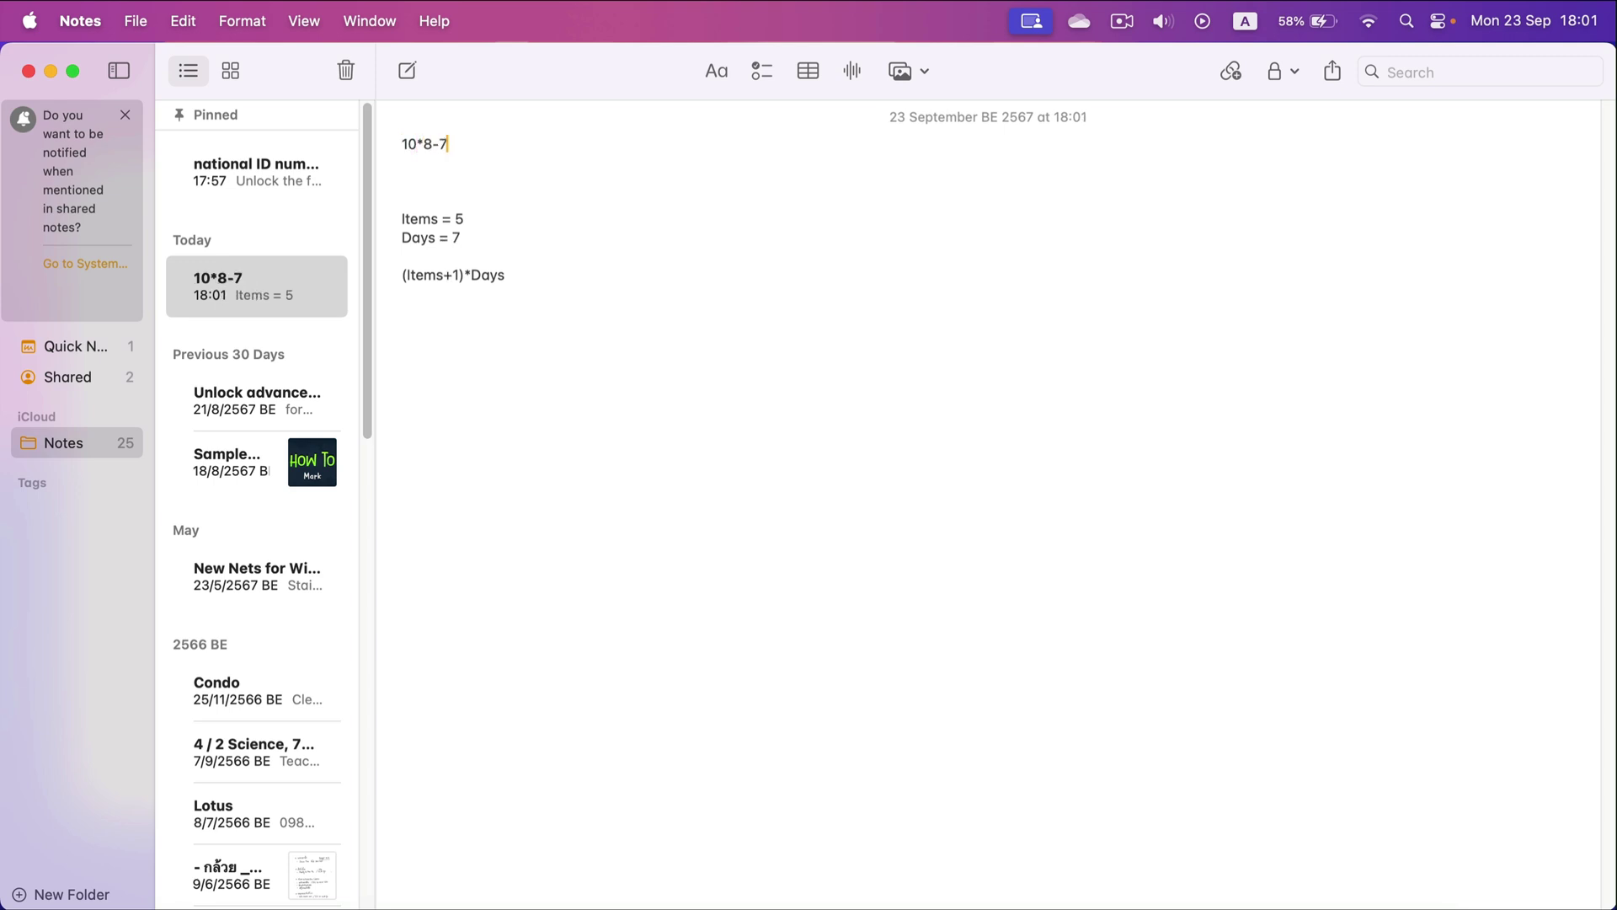
{"action": "type", "text": "=73"}
Add = to the (Items+1)*Days line so it shows the computed result 42.
{"action": "left_click", "coordinate": [528, 276]}
{"action": "type", "text": "="}
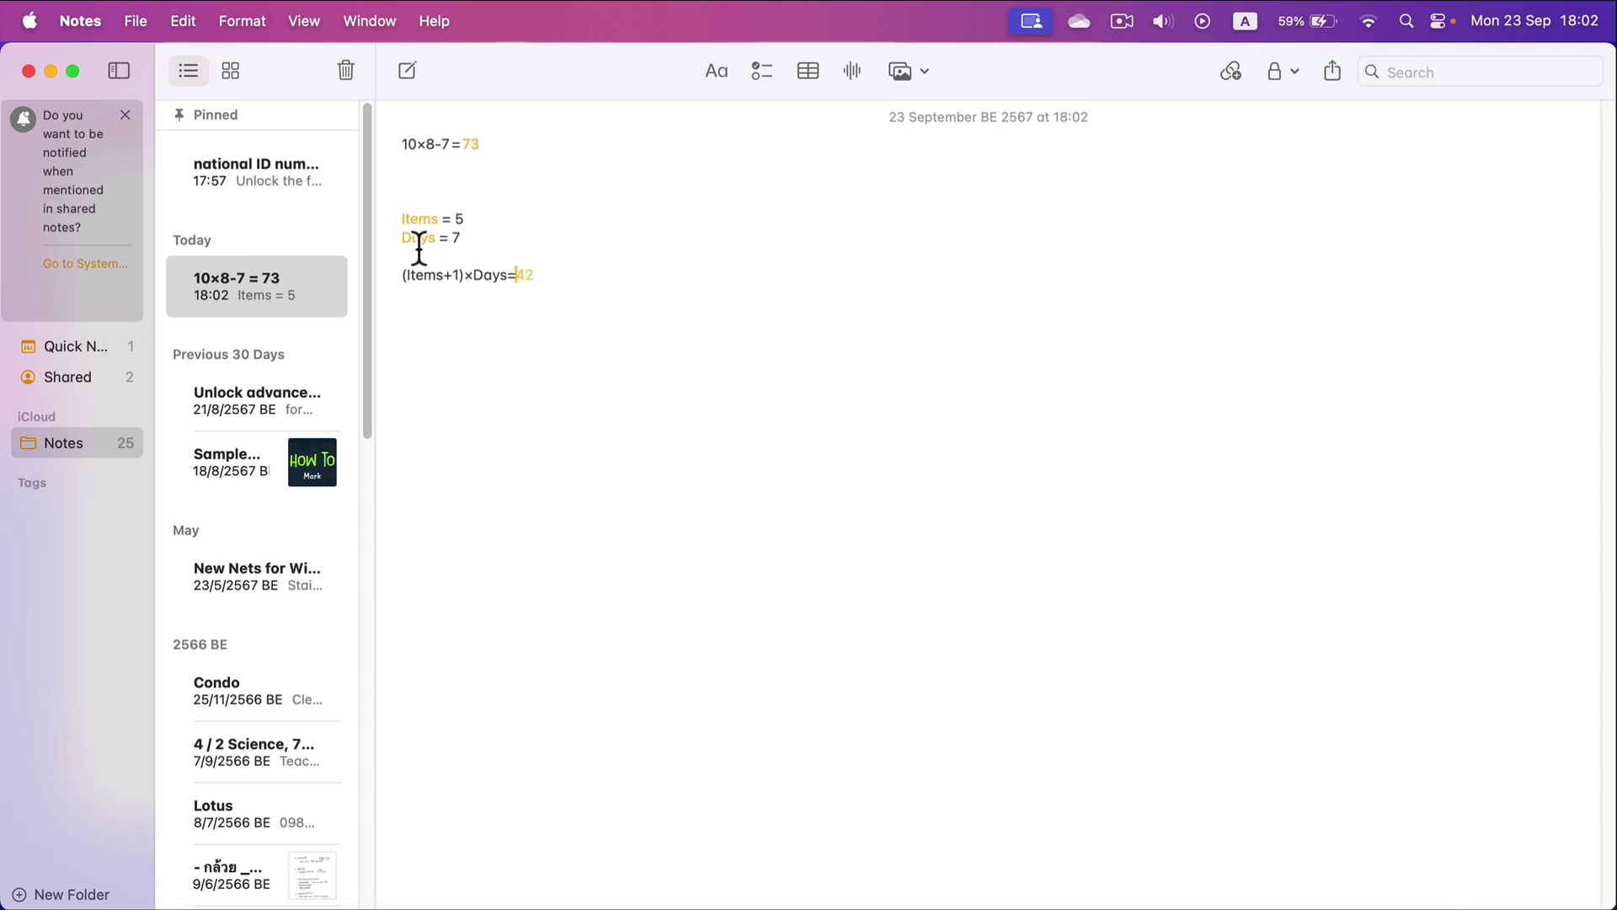
{"action": "left_click", "coordinate": [461, 240]}
{"action": "left_click", "coordinate": [519, 268]}
Replace the Days value 7 with 10 so (Items+1)×Days recalculates to 60.
{"action": "left_click", "coordinate": [463, 239]}
{"action": "key", "text": "BackSpace"}
{"action": "type", "text": "10"}
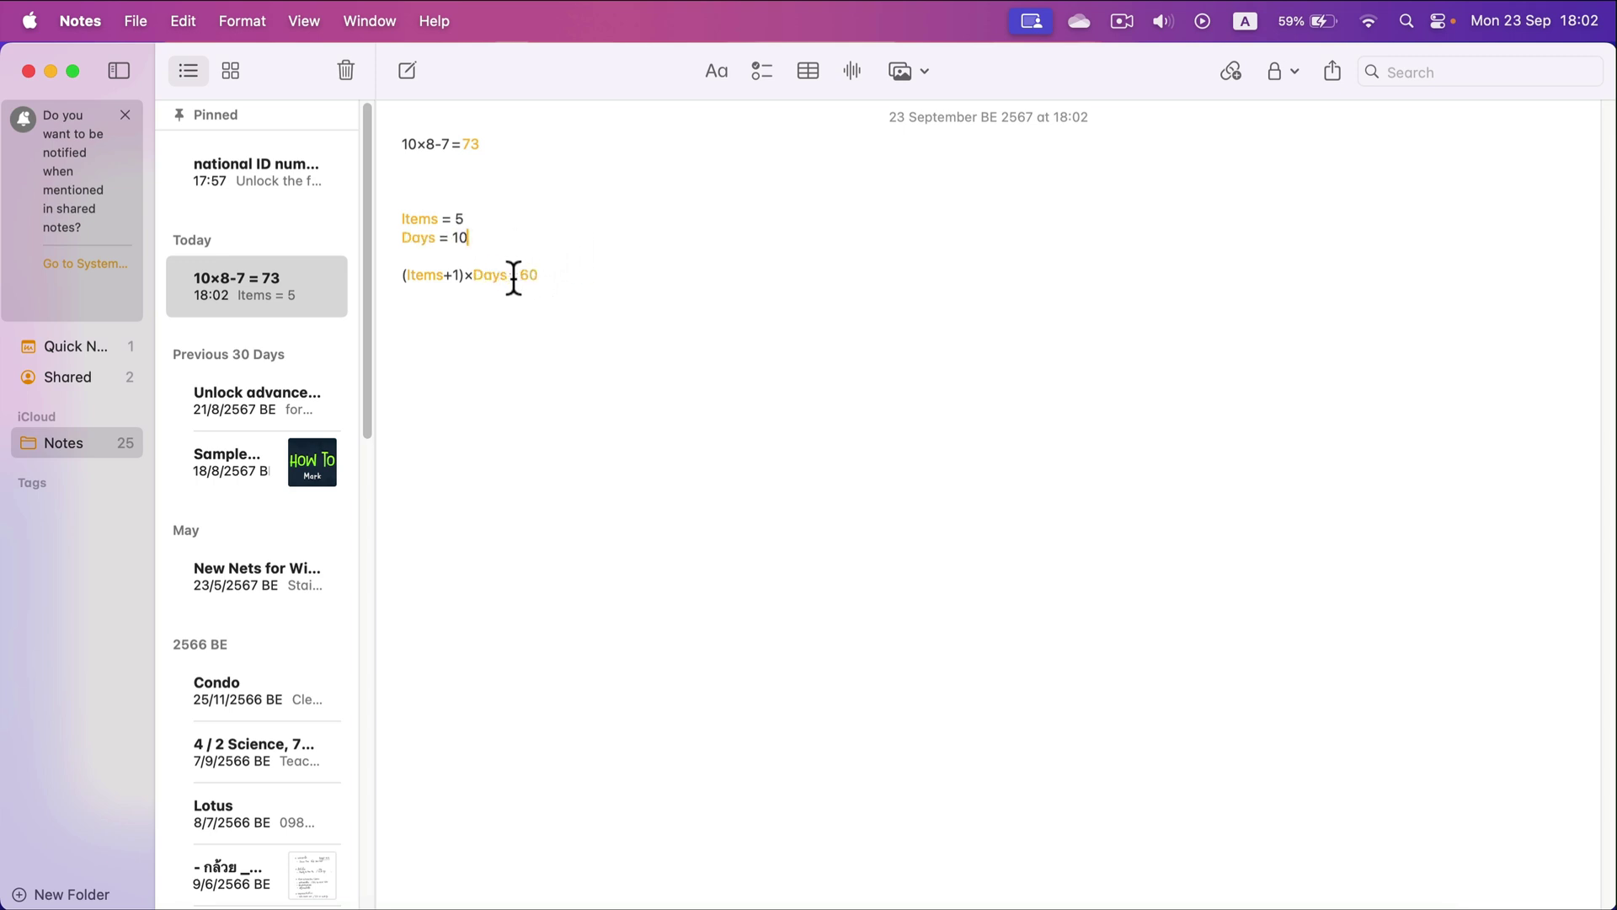